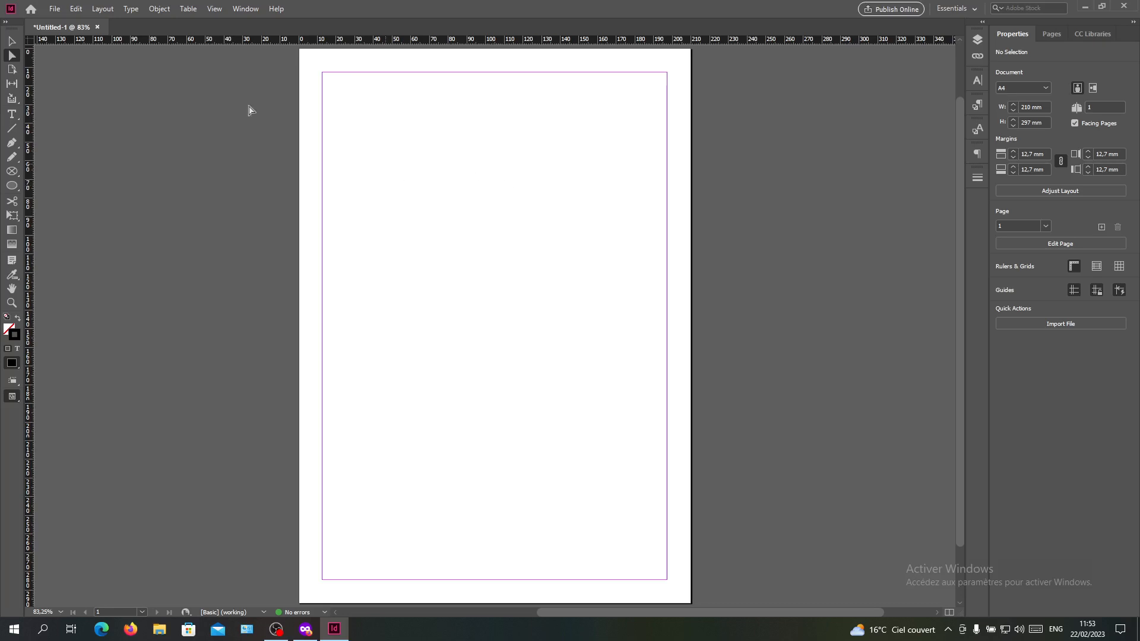
- Create a text frame about 100 by 75 mm in the upper part of the page and fill it with placeholder text
{"action": "left_click", "coordinate": [12, 114]}
{"action": "left_click_drag", "start_coordinate": [385, 133], "coordinate": [574, 274]}
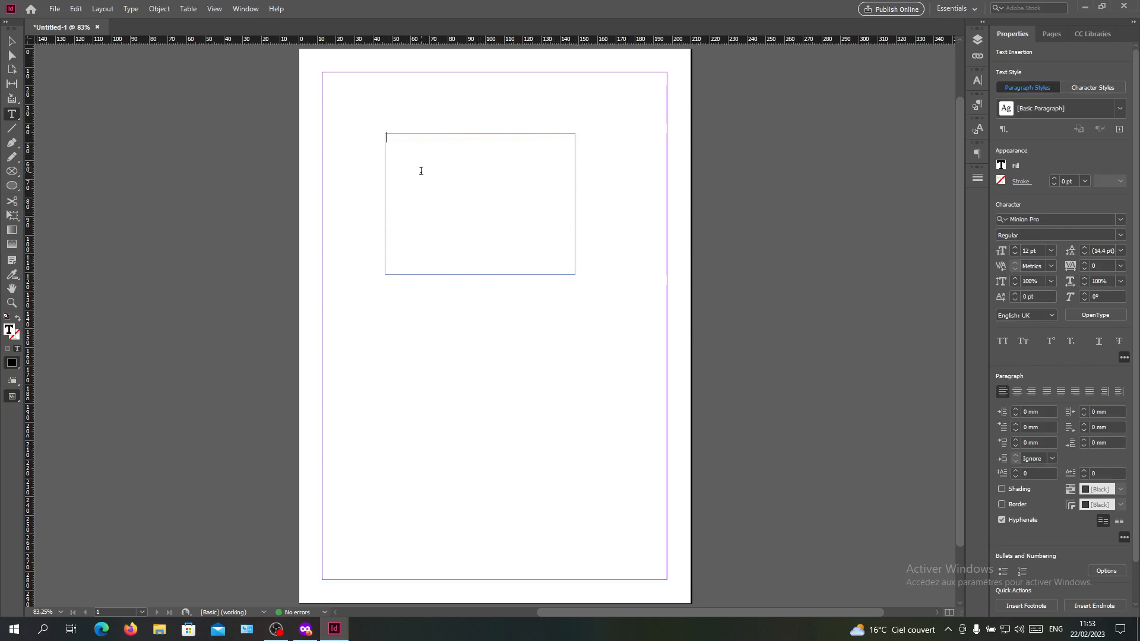
{"action": "right_click", "coordinate": [406, 146]}
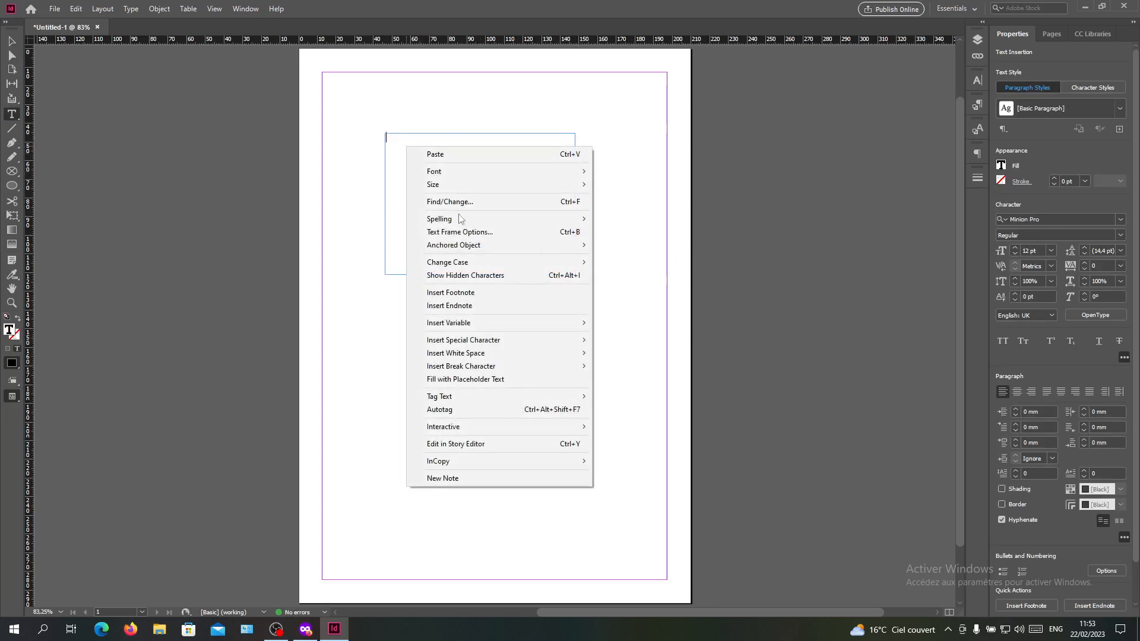
{"action": "left_click", "coordinate": [482, 383]}
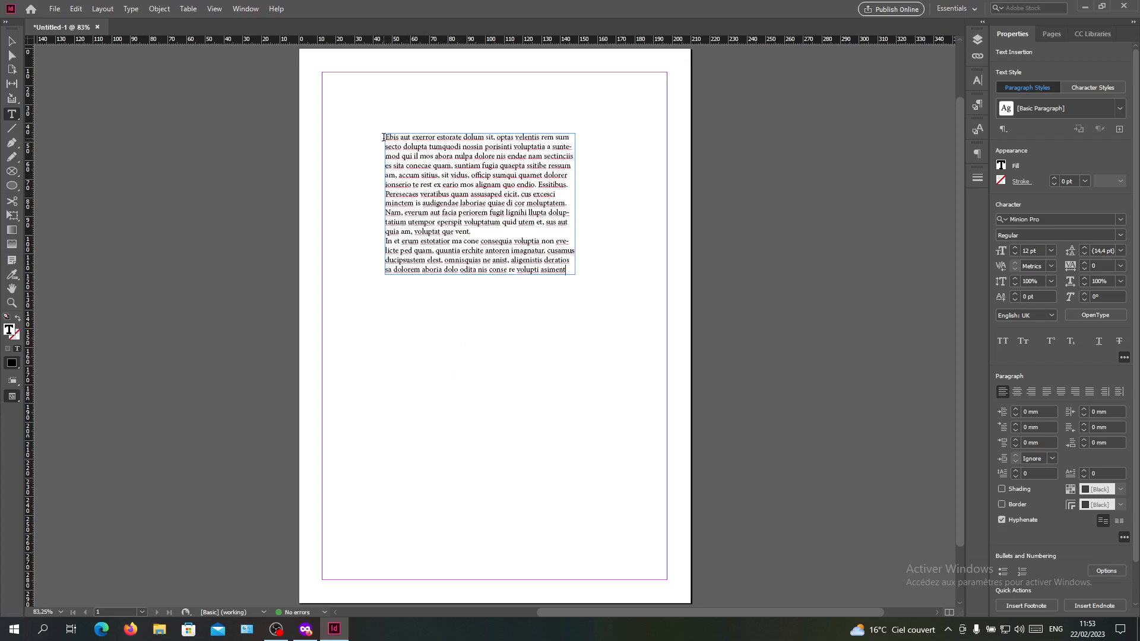
- Set the font size of all the placeholder text to 30 pt
{"action": "left_click_drag", "start_coordinate": [384, 137], "coordinate": [574, 273]}
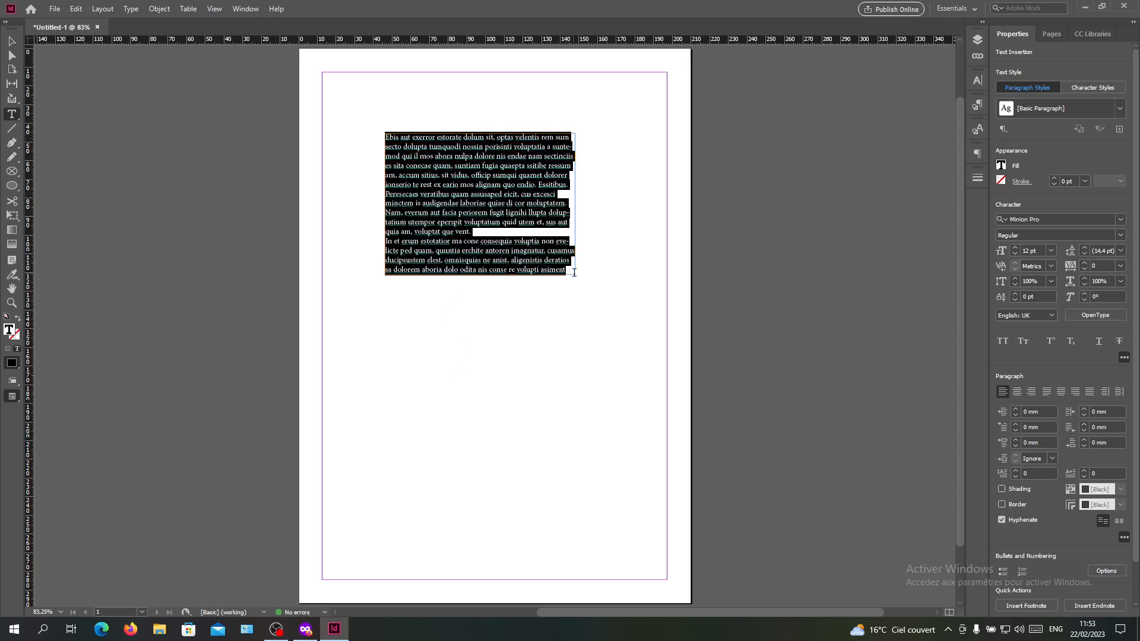
{"action": "double_click", "coordinate": [1023, 252]}
{"action": "type", "text": "30"}
{"action": "key", "text": "Return"}
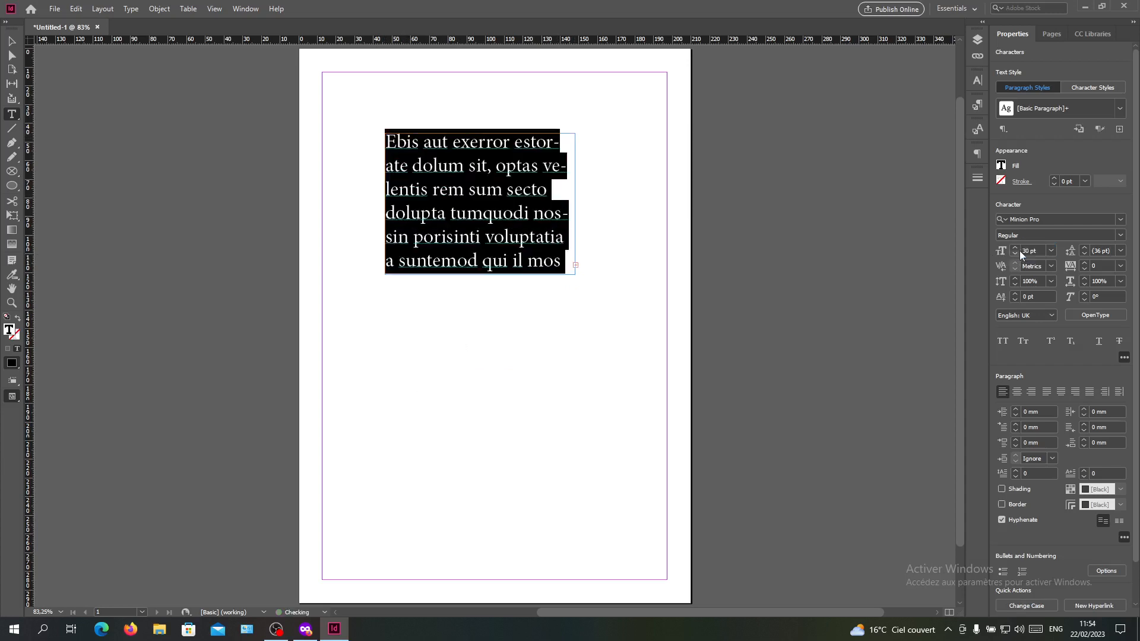
{"action": "left_click", "coordinate": [446, 198]}
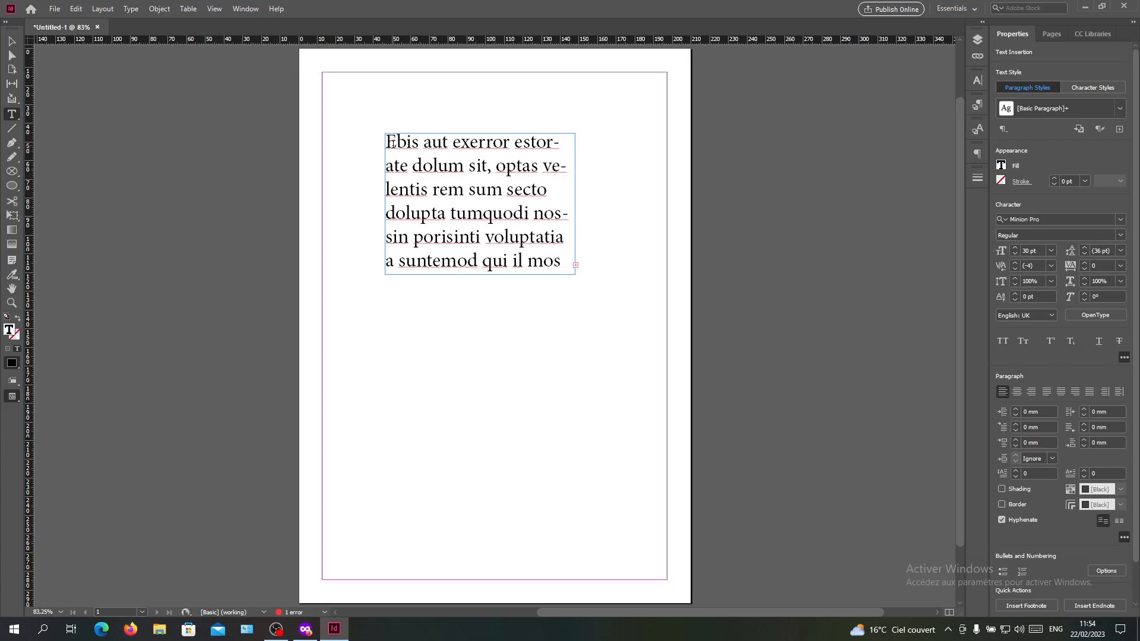
{"action": "type", "text": "55"}
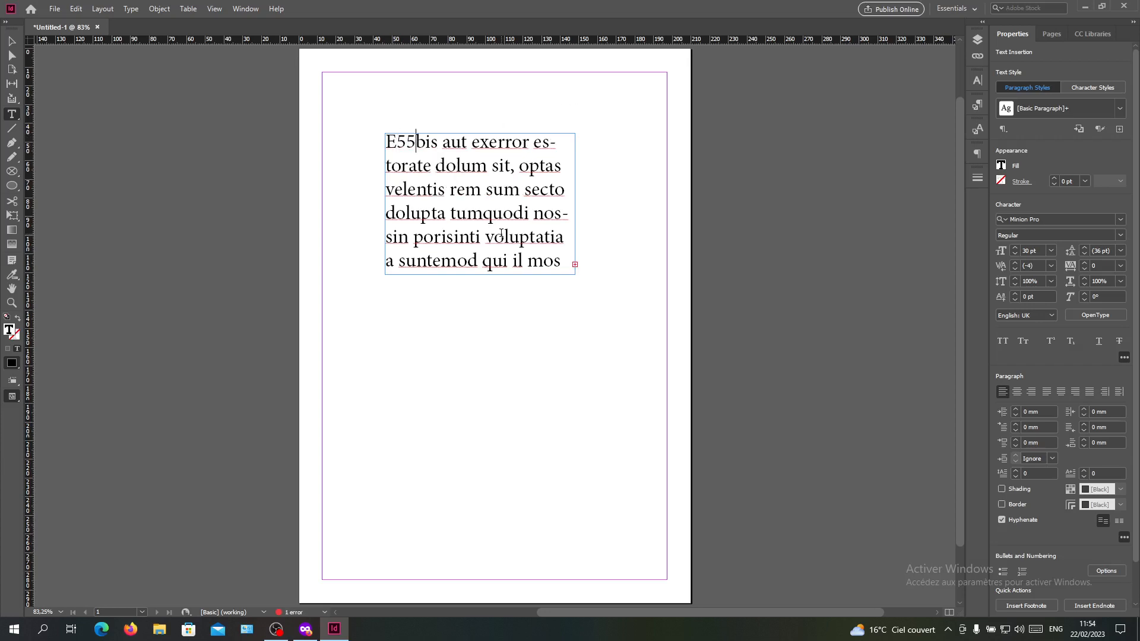
{"action": "key", "text": "BackSpace"}
{"action": "key", "text": "BackSpace"}
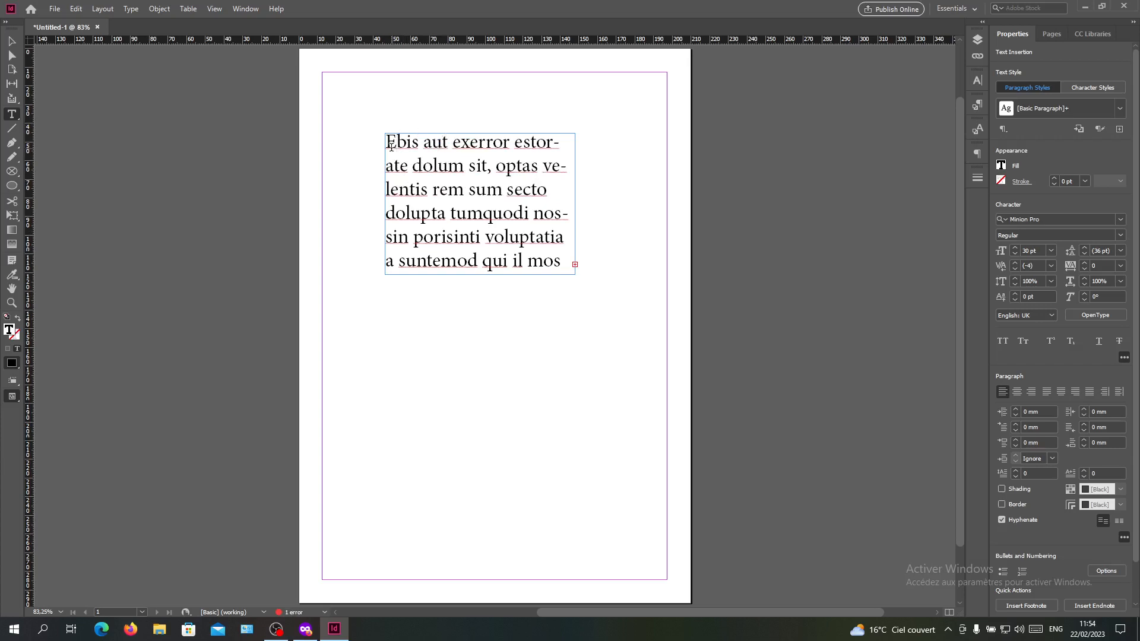
{"action": "left_click_drag", "start_coordinate": [393, 147], "coordinate": [422, 153]}
{"action": "left_click", "coordinate": [422, 153]}
- Display the Character panel to view its font settings and collapse it again
{"action": "left_click", "coordinate": [241, 13]}
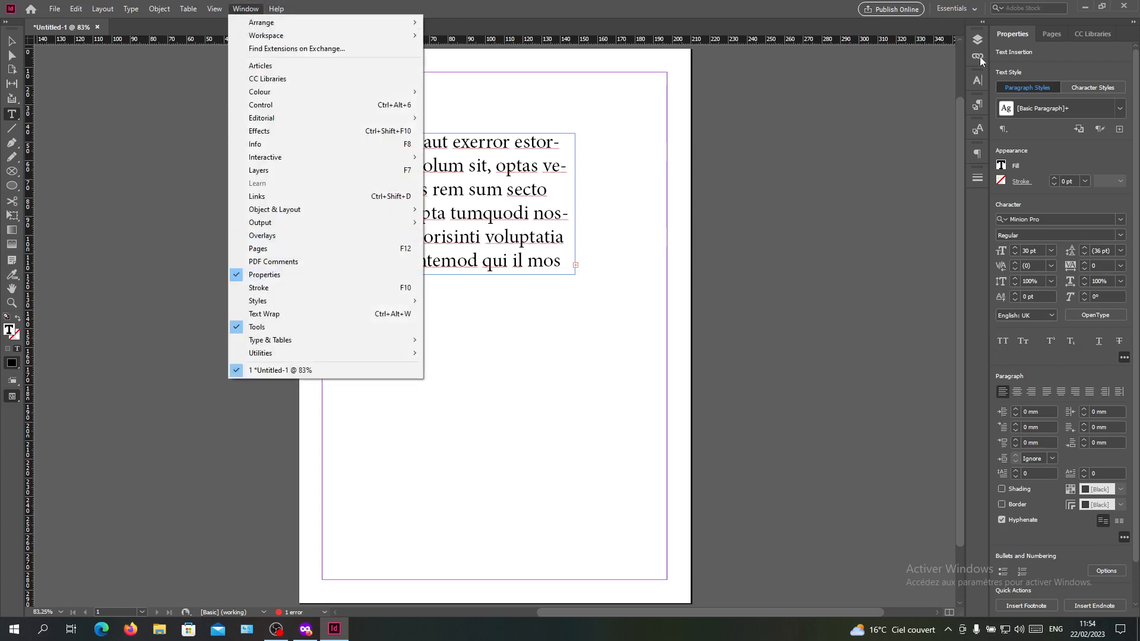
{"action": "left_click", "coordinate": [1026, 37]}
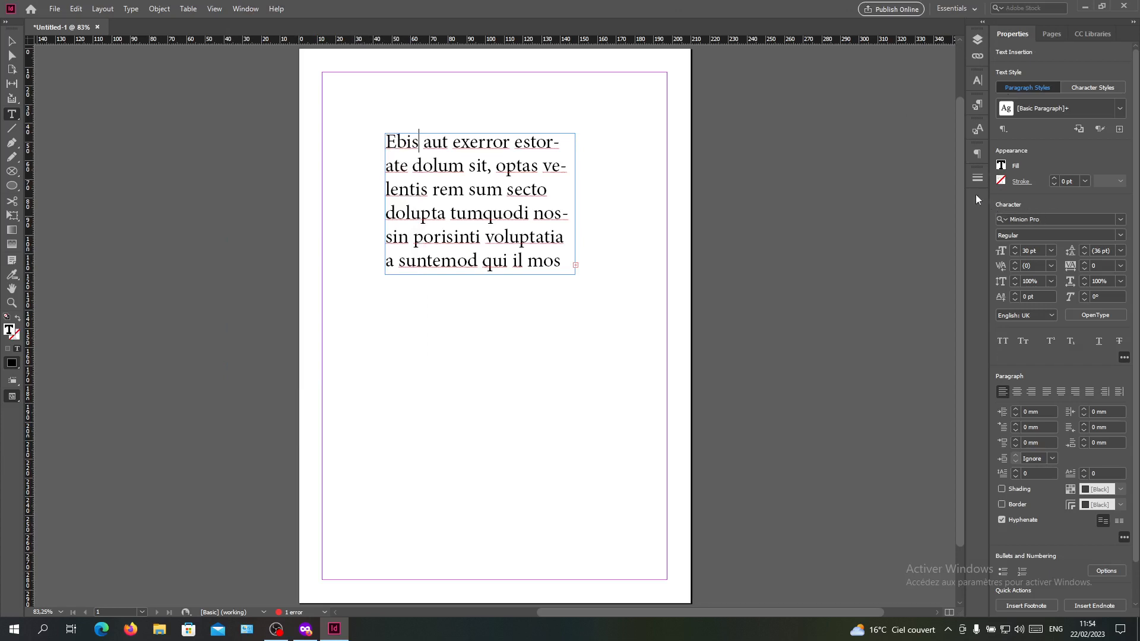
{"action": "left_click", "coordinate": [235, 13]}
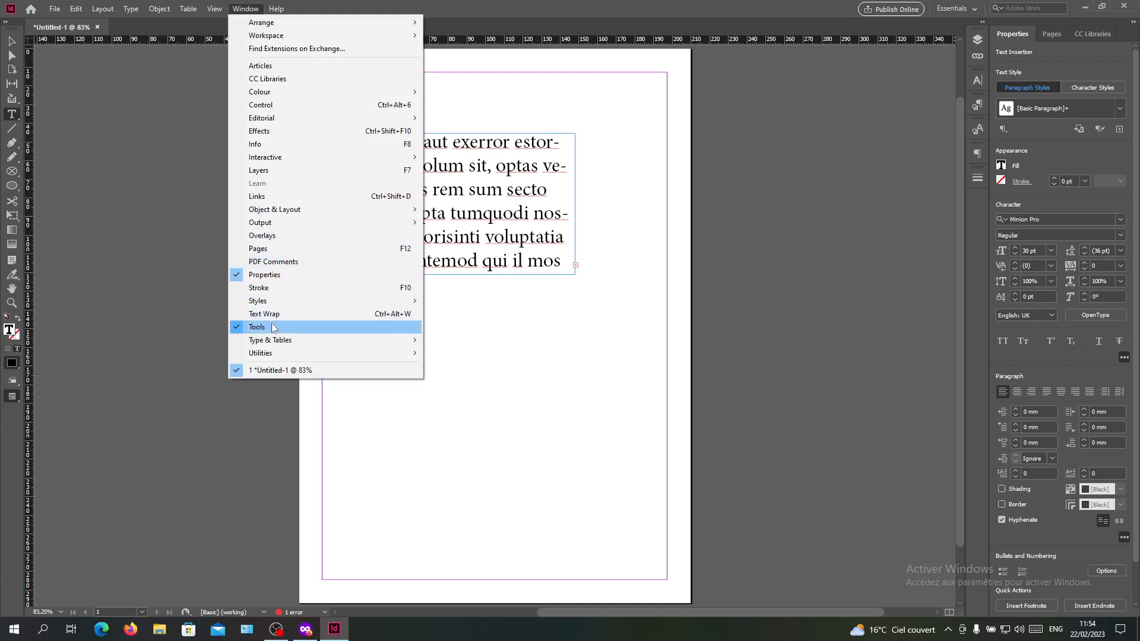
{"action": "mouse_move", "coordinate": [306, 343]}
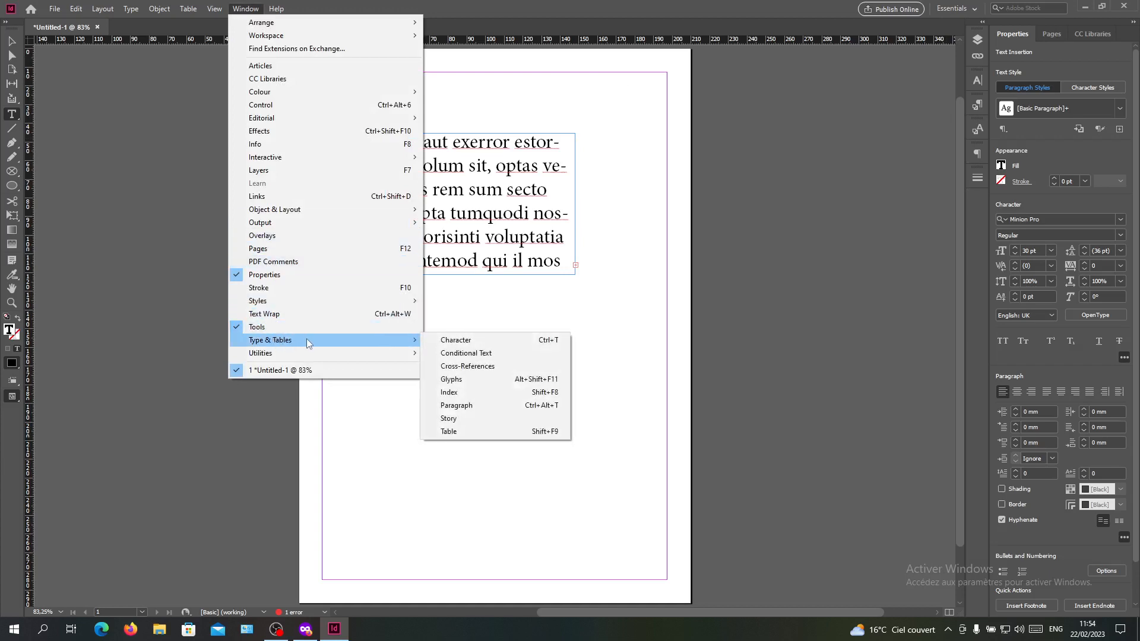
{"action": "left_click", "coordinate": [475, 339]}
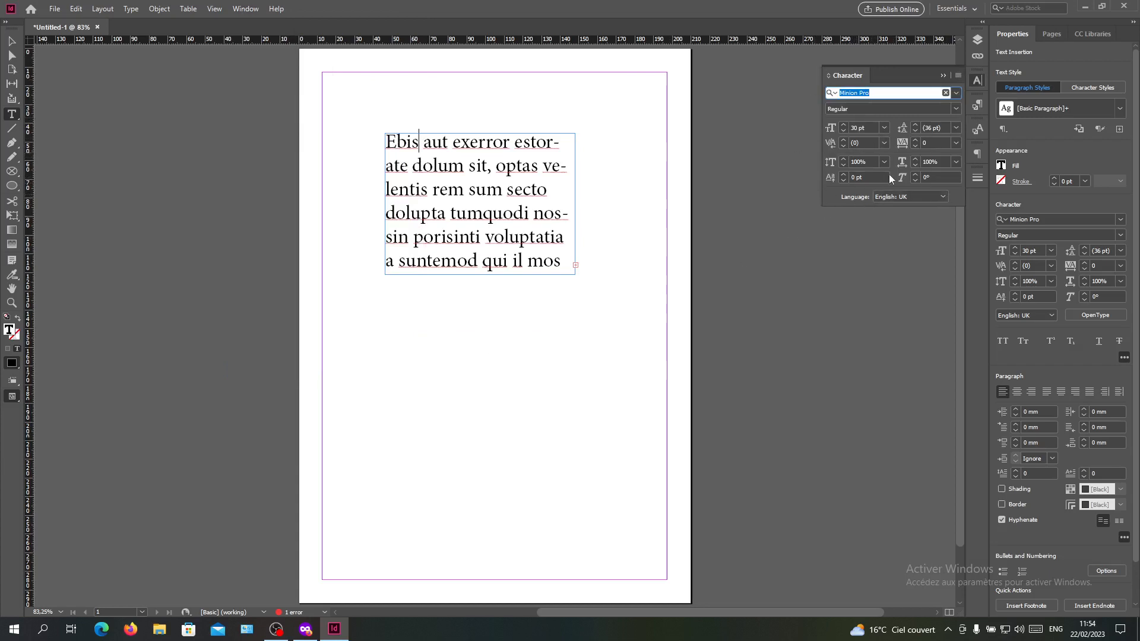
{"action": "left_click", "coordinate": [942, 76]}
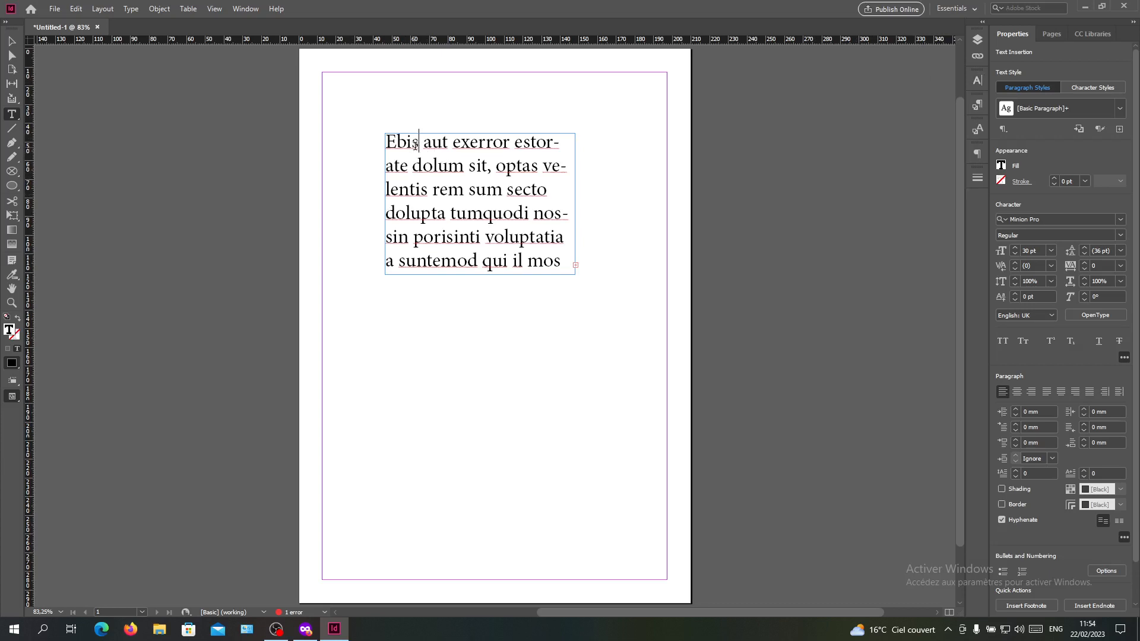
- Check which font styles Minion Pro offers for the text "aut exerror estor" in the first line
{"action": "left_click_drag", "start_coordinate": [416, 144], "coordinate": [561, 147]}
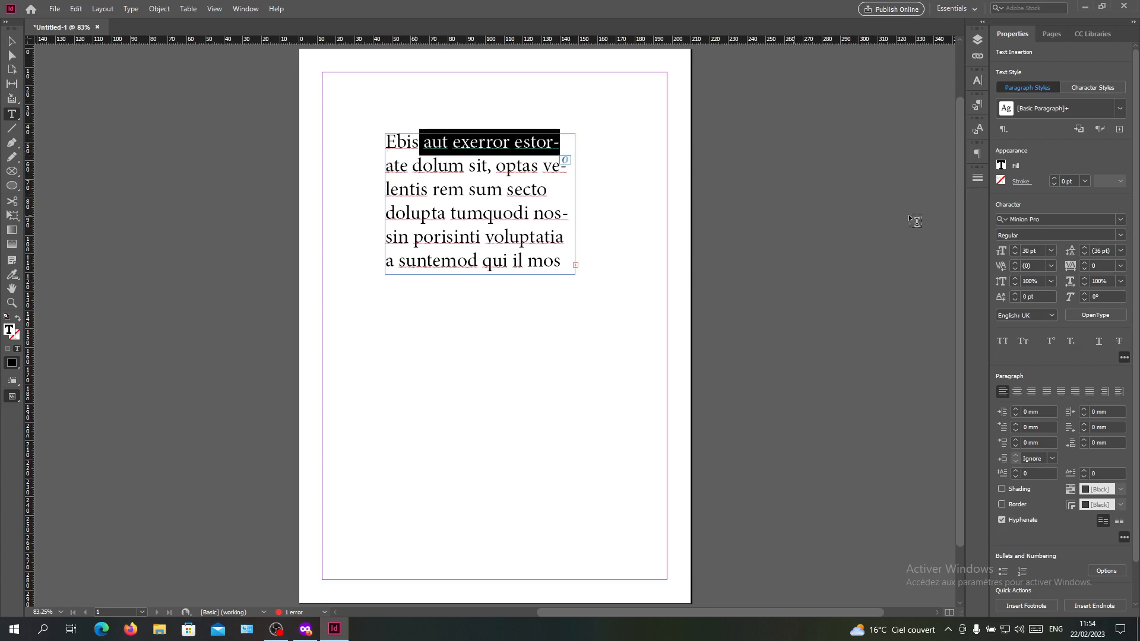
{"action": "left_click", "coordinate": [1120, 236]}
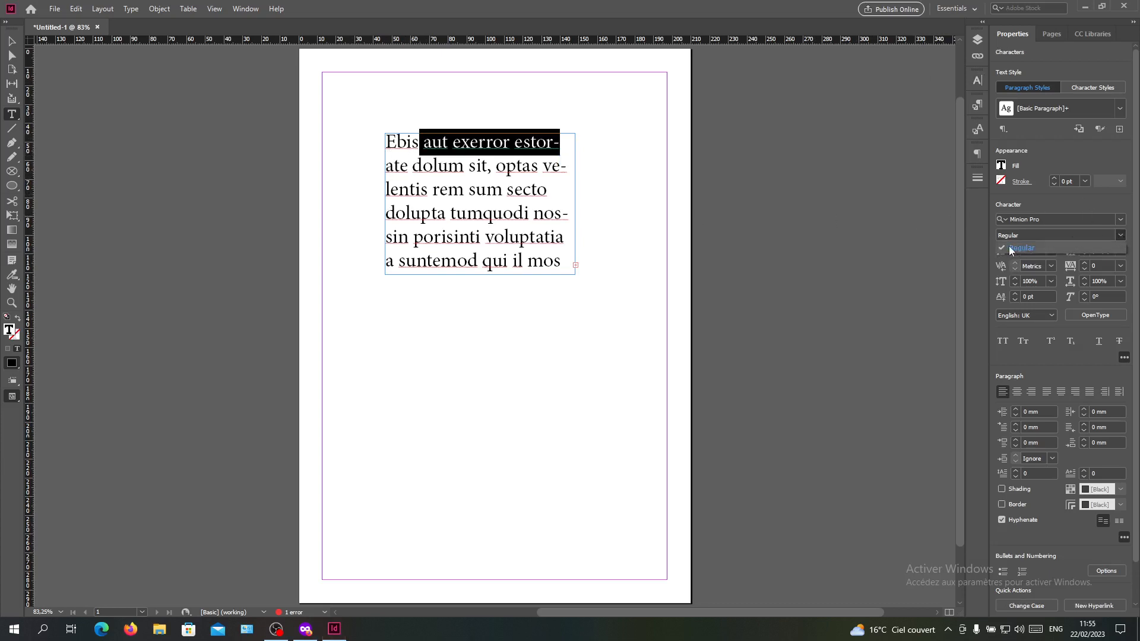
{"action": "left_click", "coordinate": [1054, 203]}
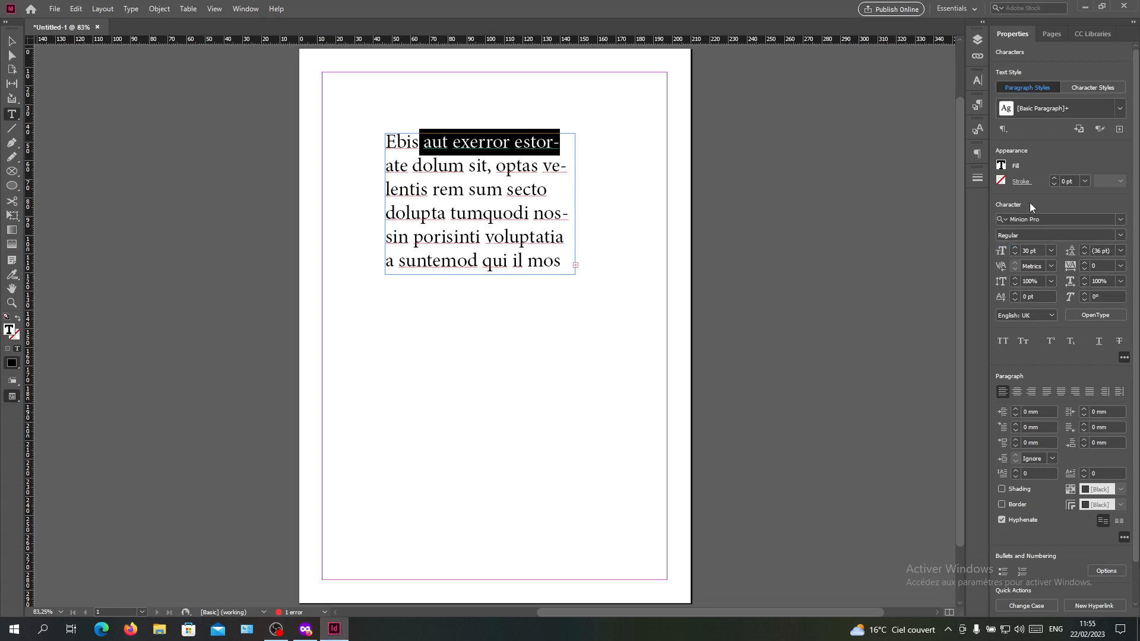
{"action": "left_click", "coordinate": [464, 165]}
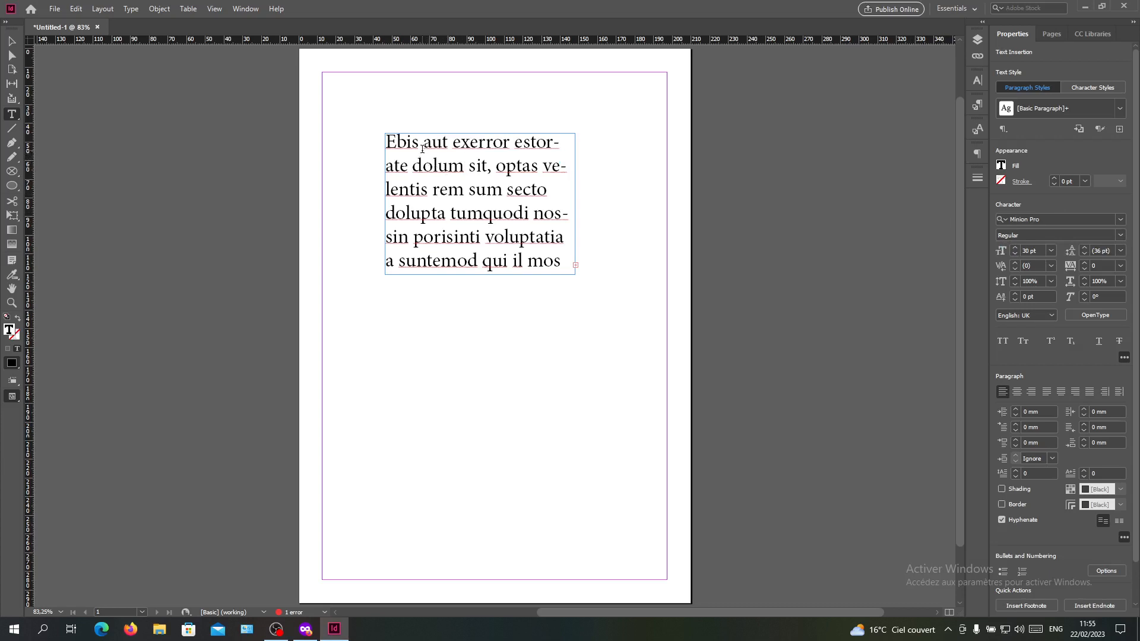
- Change the font of "ate dolum s" in the second line to Lucida Sans Demibold Roman
{"action": "left_click_drag", "start_coordinate": [422, 149], "coordinate": [398, 149]}
{"action": "left_click", "coordinate": [390, 150]}
{"action": "left_click_drag", "start_coordinate": [386, 166], "coordinate": [477, 167]}
{"action": "left_click", "coordinate": [1121, 219]}
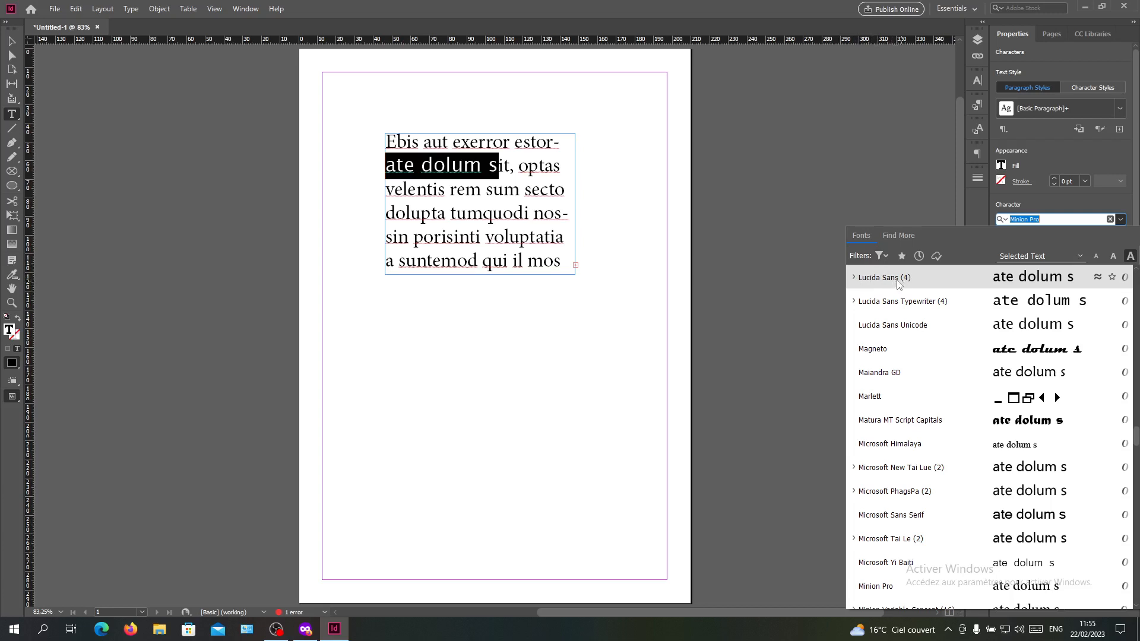
{"action": "left_click", "coordinate": [854, 278]}
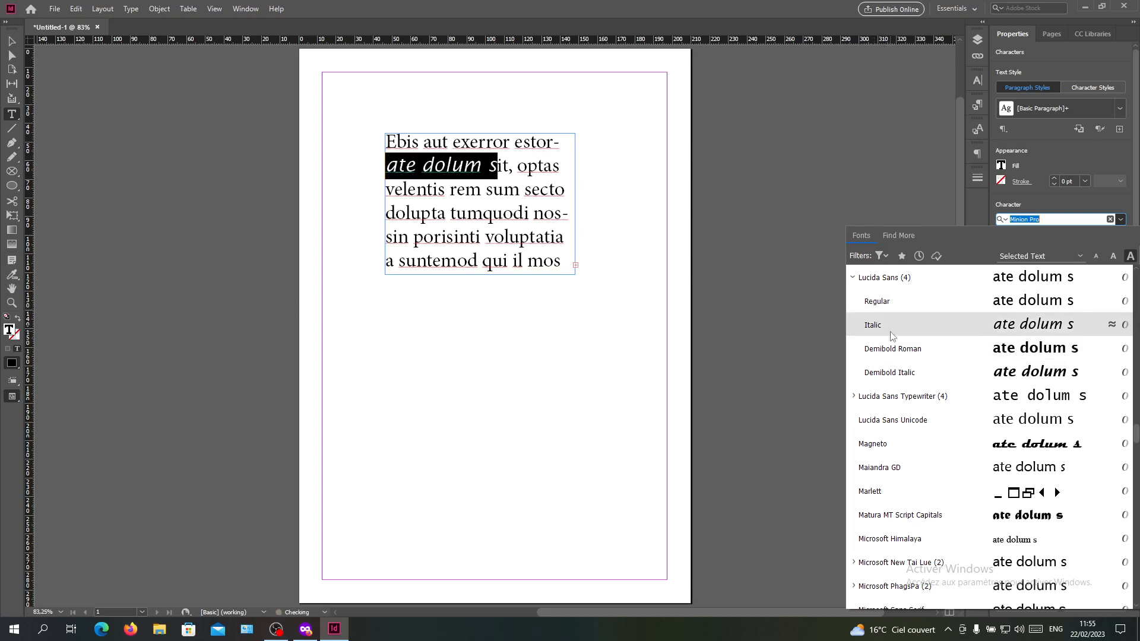
{"action": "left_click", "coordinate": [1023, 353]}
{"action": "left_click", "coordinate": [536, 235]}
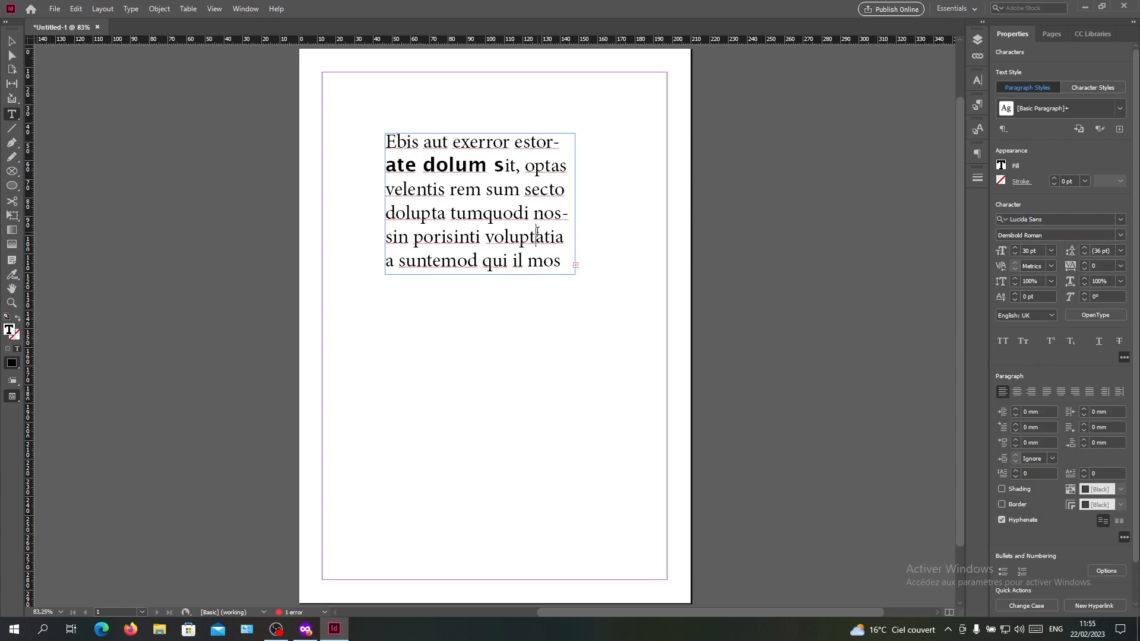
- Change the font of the characters "ate dolu" to Agency FB Regular
{"action": "left_click_drag", "start_coordinate": [386, 171], "coordinate": [469, 172]}
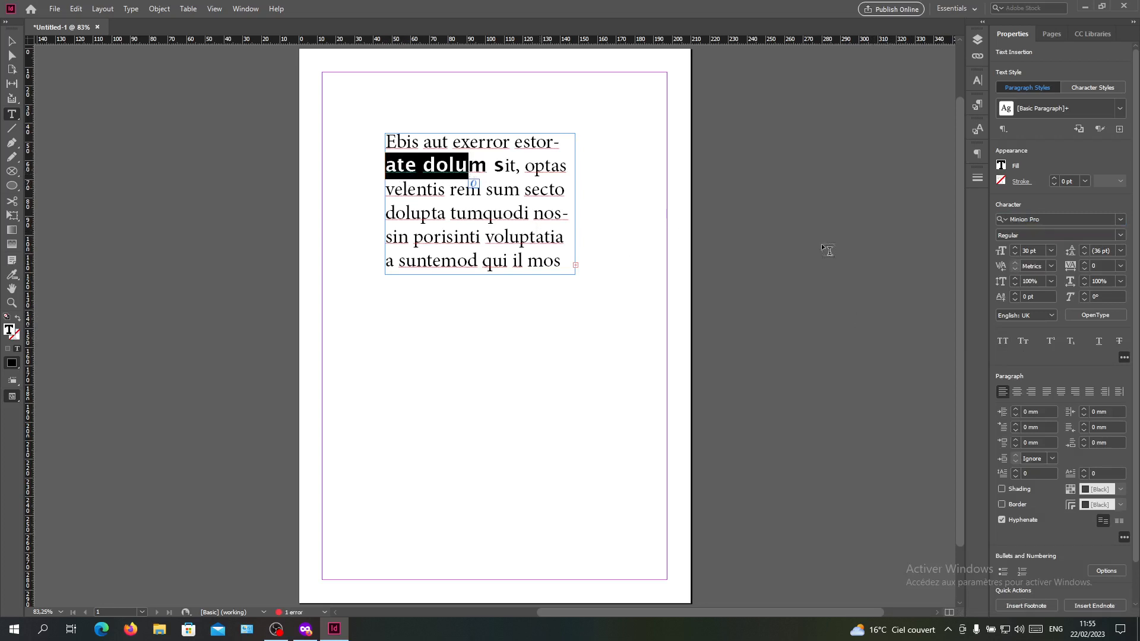
{"action": "left_click", "coordinate": [1121, 238]}
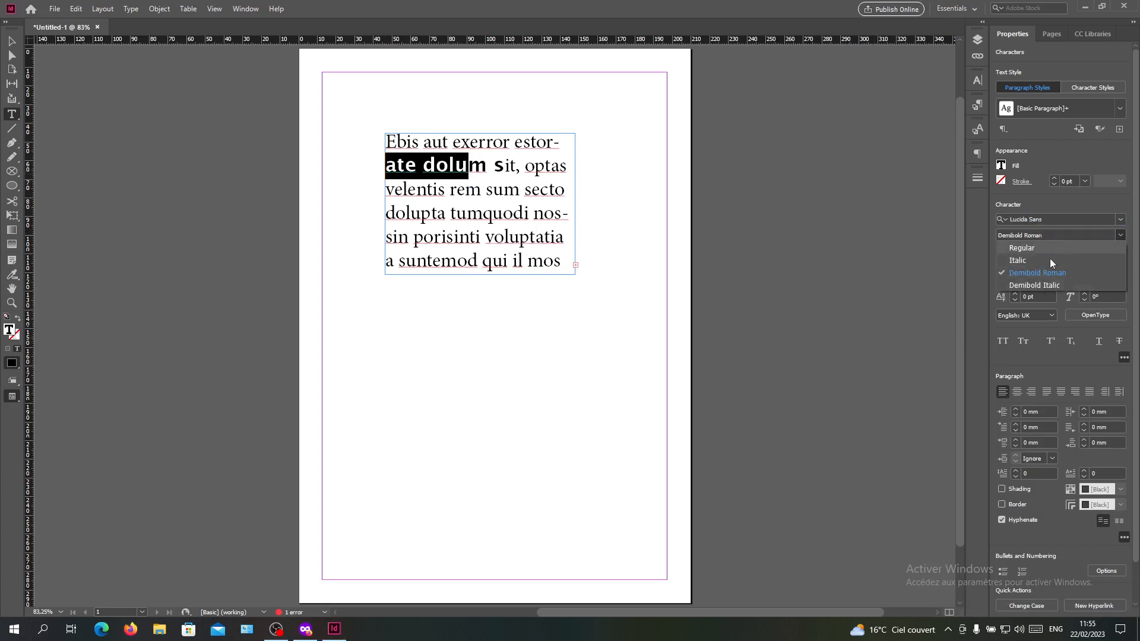
{"action": "left_click", "coordinate": [1122, 220]}
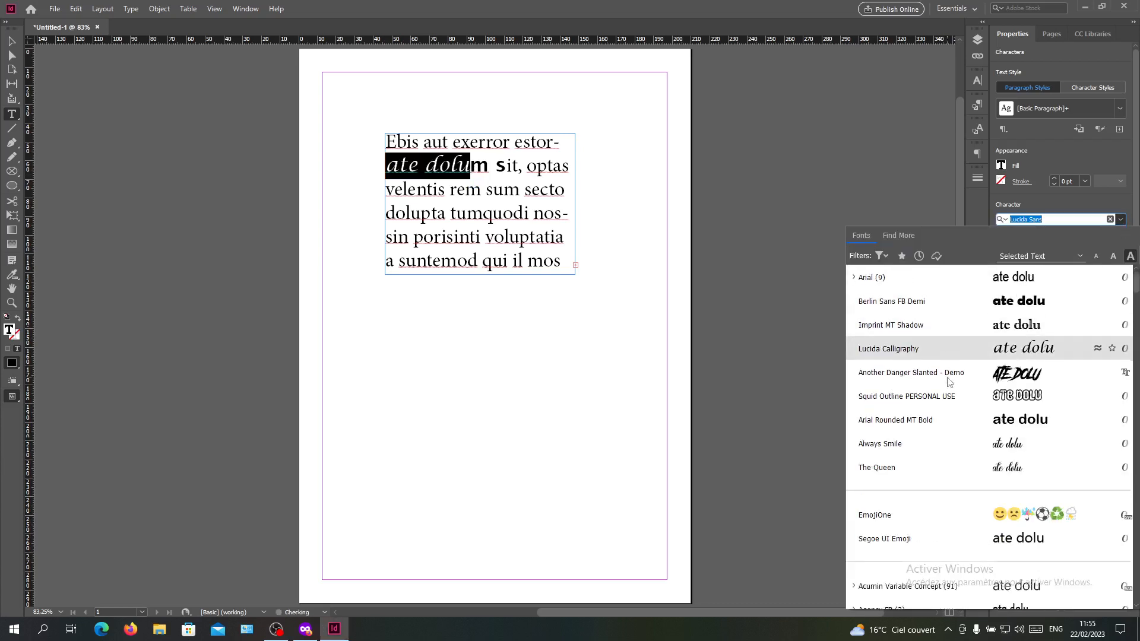
{"action": "scroll", "coordinate": [923, 363], "scroll_direction": "down", "scroll_amount": 3}
{"action": "scroll", "coordinate": [922, 362], "scroll_direction": "down", "scroll_amount": 3}
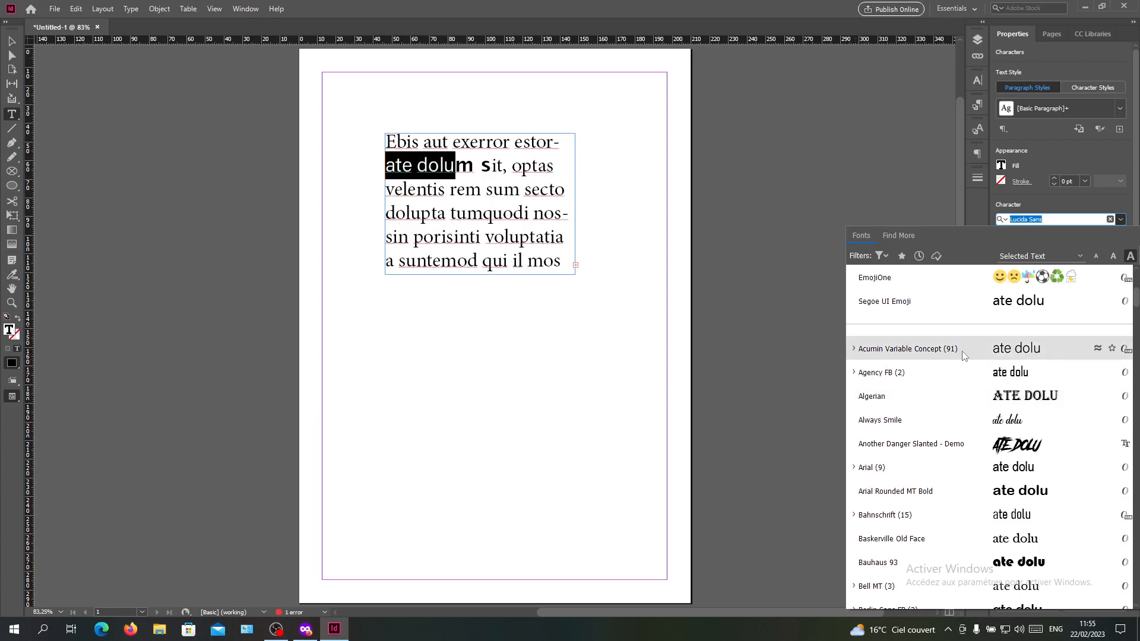
{"action": "left_click", "coordinate": [854, 373]}
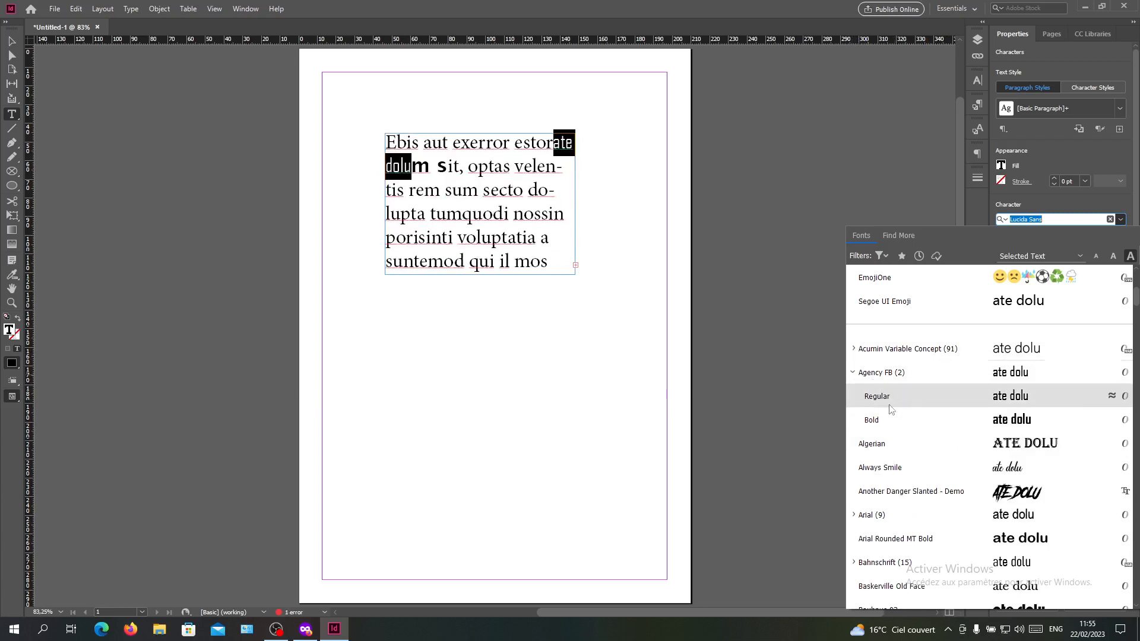
{"action": "left_click", "coordinate": [871, 382]}
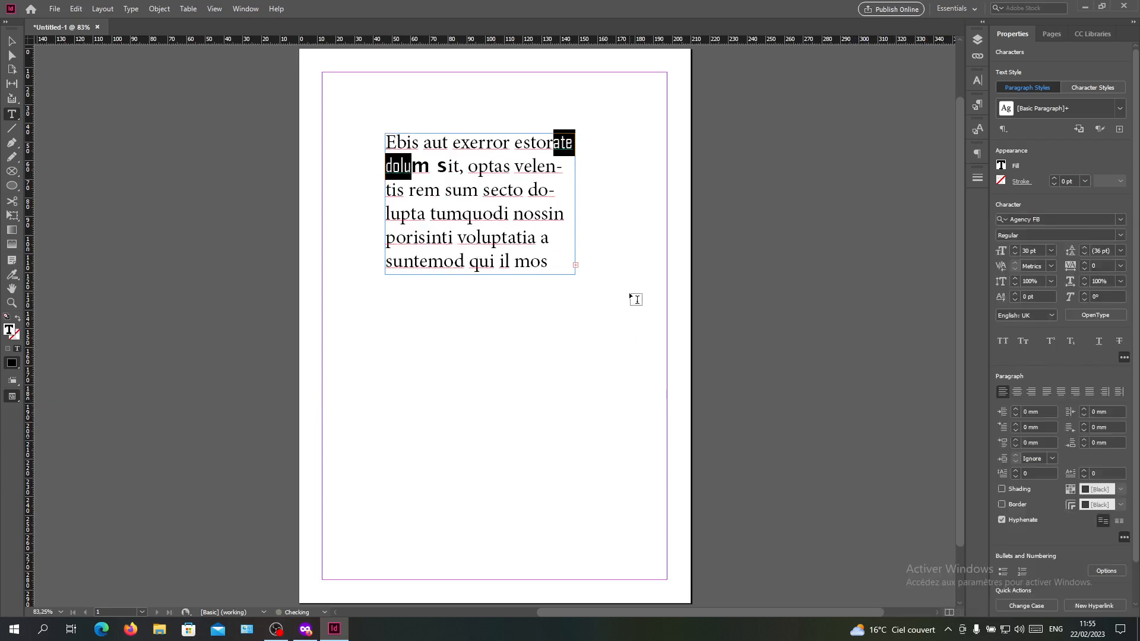
- Set the font style of the Agency FB characters "ate dolu" to Bold and deselect the text
{"action": "left_click", "coordinate": [1117, 236]}
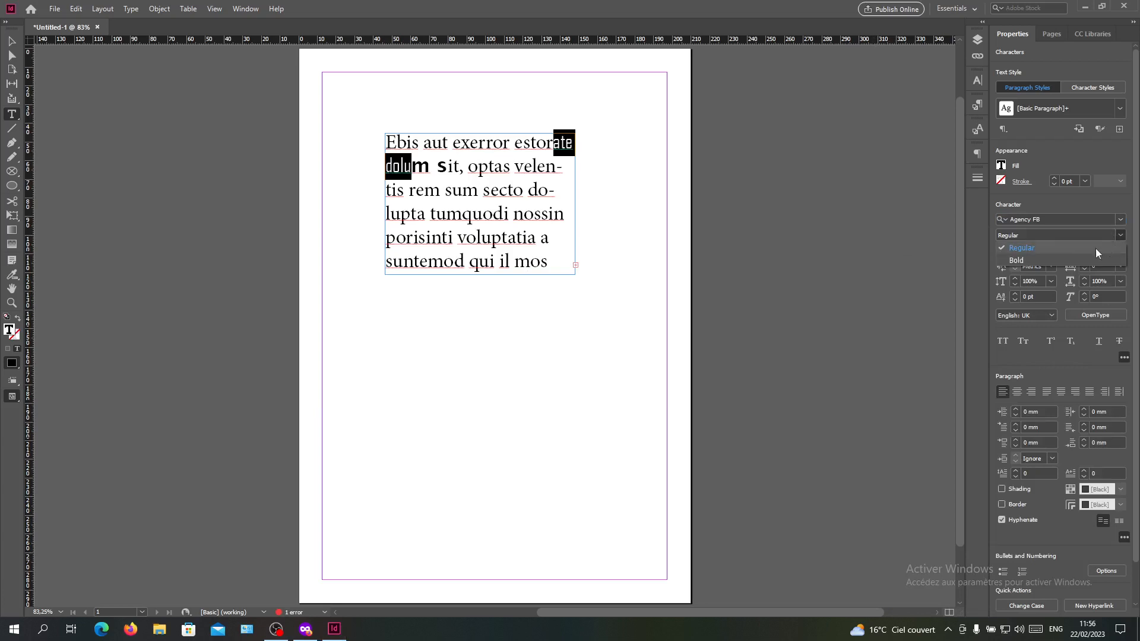
{"action": "left_click", "coordinate": [1103, 260]}
{"action": "key", "text": "ctrl+shift+a"}
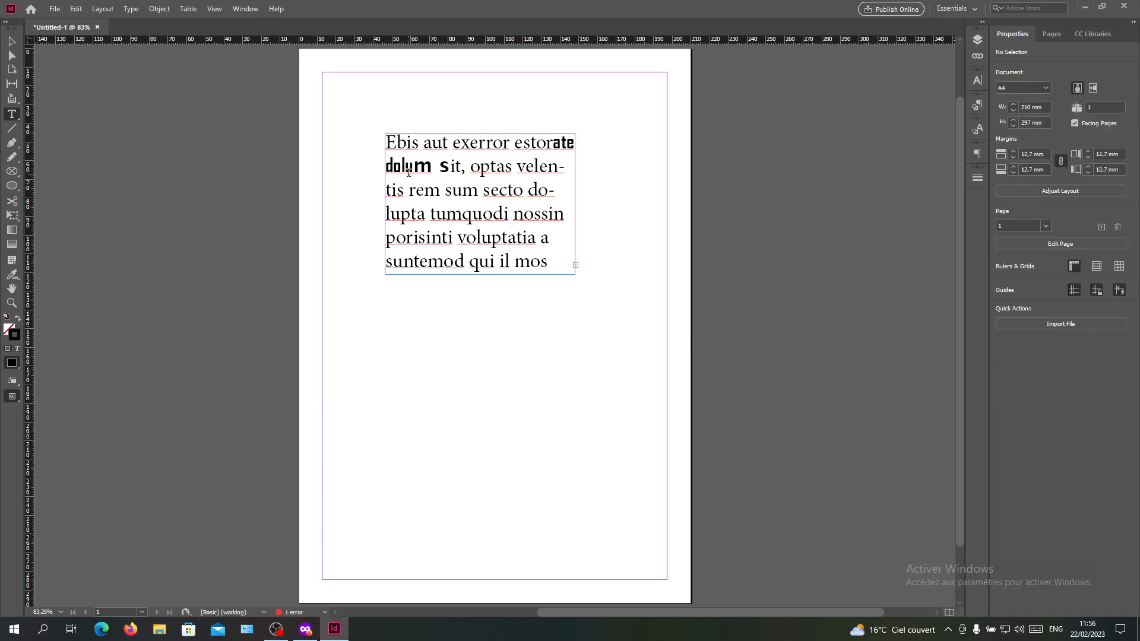
{"action": "left_click_drag", "start_coordinate": [553, 144], "coordinate": [439, 173]}
- Try to apply the Script MT Bold font with the insertion point placed in the word "secto"
{"action": "left_click", "coordinate": [497, 194]}
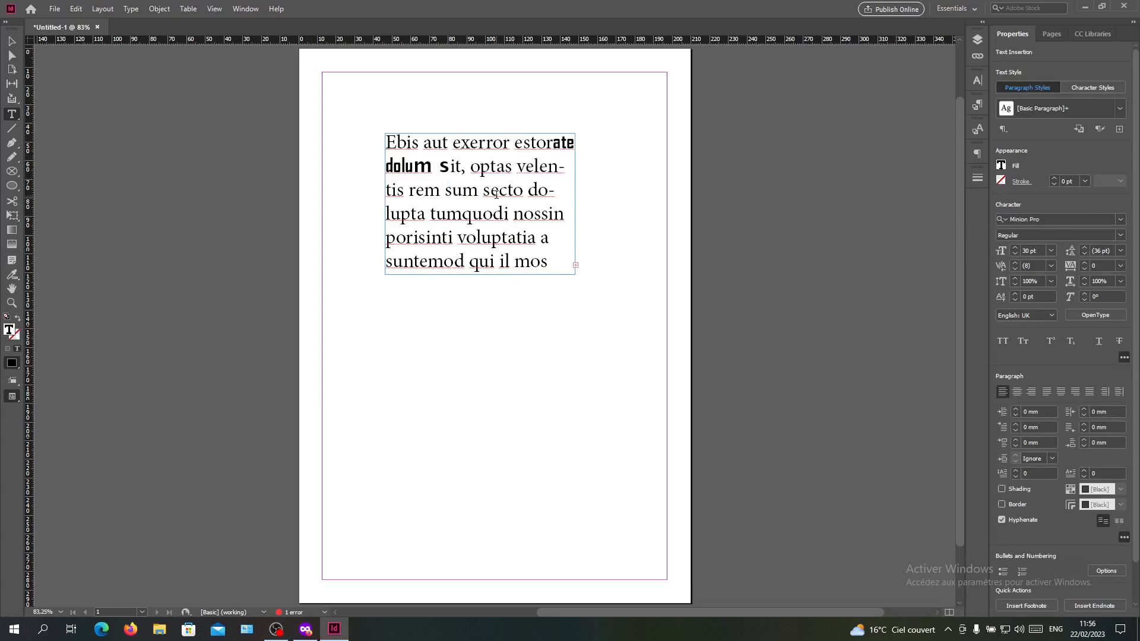
{"action": "left_click", "coordinate": [1092, 217]}
{"action": "scroll", "coordinate": [1053, 338], "scroll_direction": "down", "scroll_amount": 8}
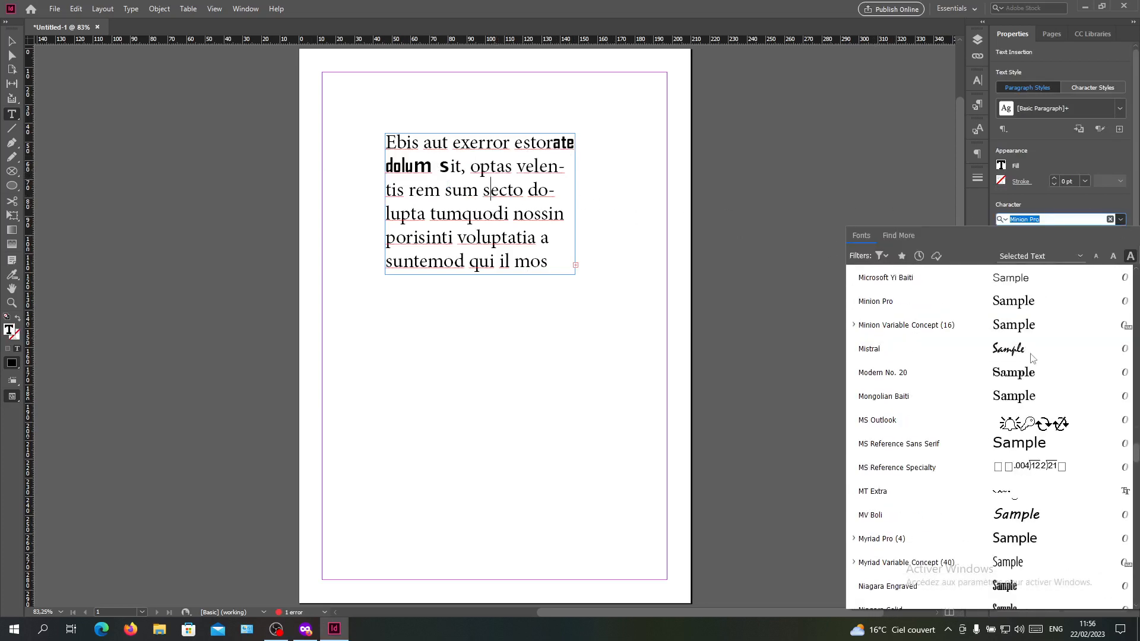
{"action": "scroll", "coordinate": [1052, 342], "scroll_direction": "down", "scroll_amount": 8}
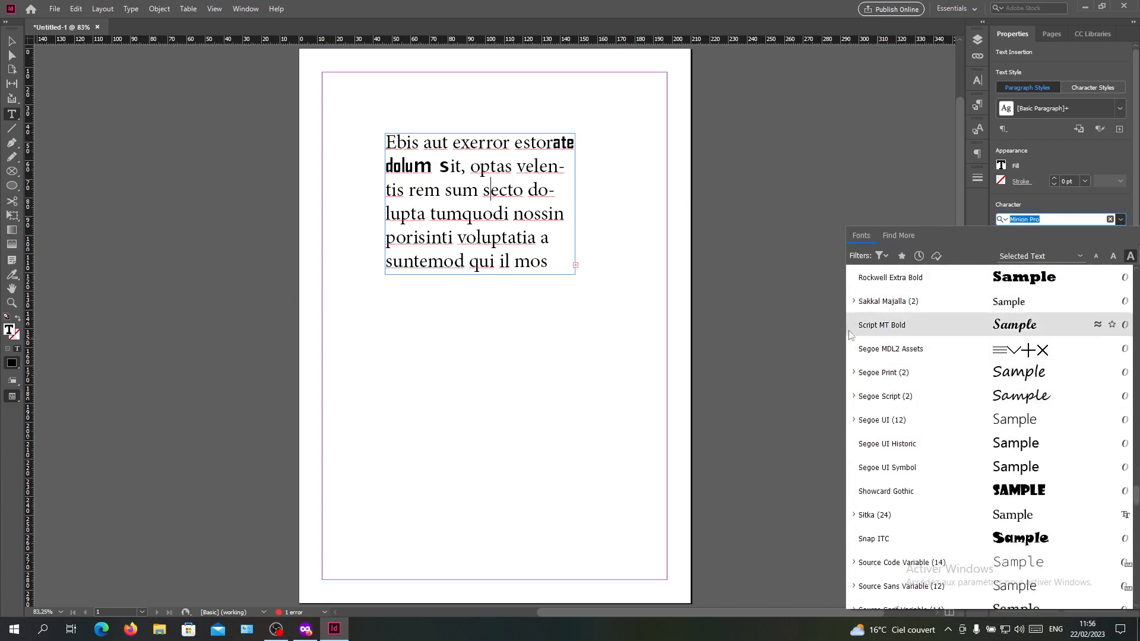
{"action": "left_click", "coordinate": [906, 324]}
{"action": "left_click", "coordinate": [563, 142]}
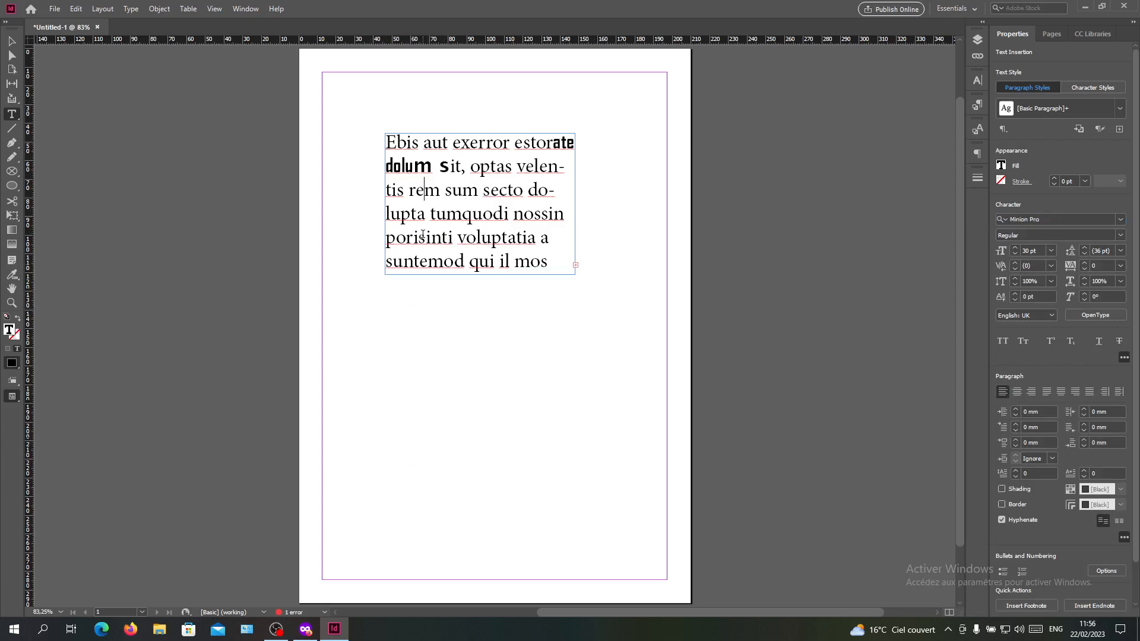
{"action": "right_click", "coordinate": [300, 628]}
{"action": "left_click", "coordinate": [301, 543]}
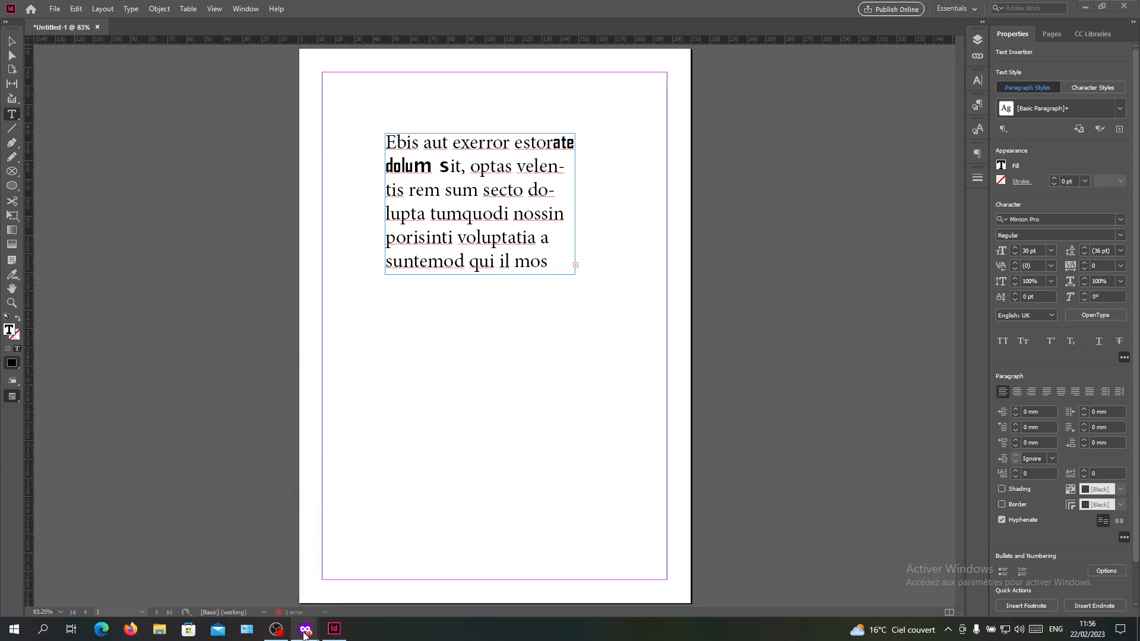
- Switch to the private Firefox window, search the web for DAFONT and open the dafont.com website
{"action": "mouse_move", "coordinate": [305, 629]}
{"action": "left_click", "coordinate": [349, 579]}
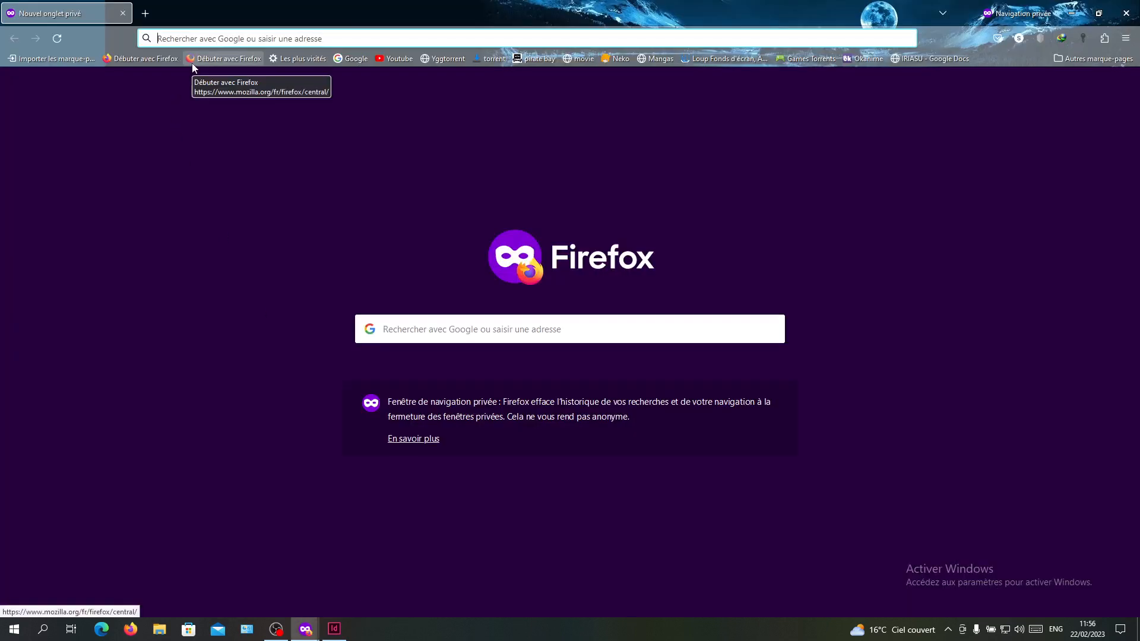
{"action": "type", "text": "DAFONT"}
{"action": "key", "text": "Return"}
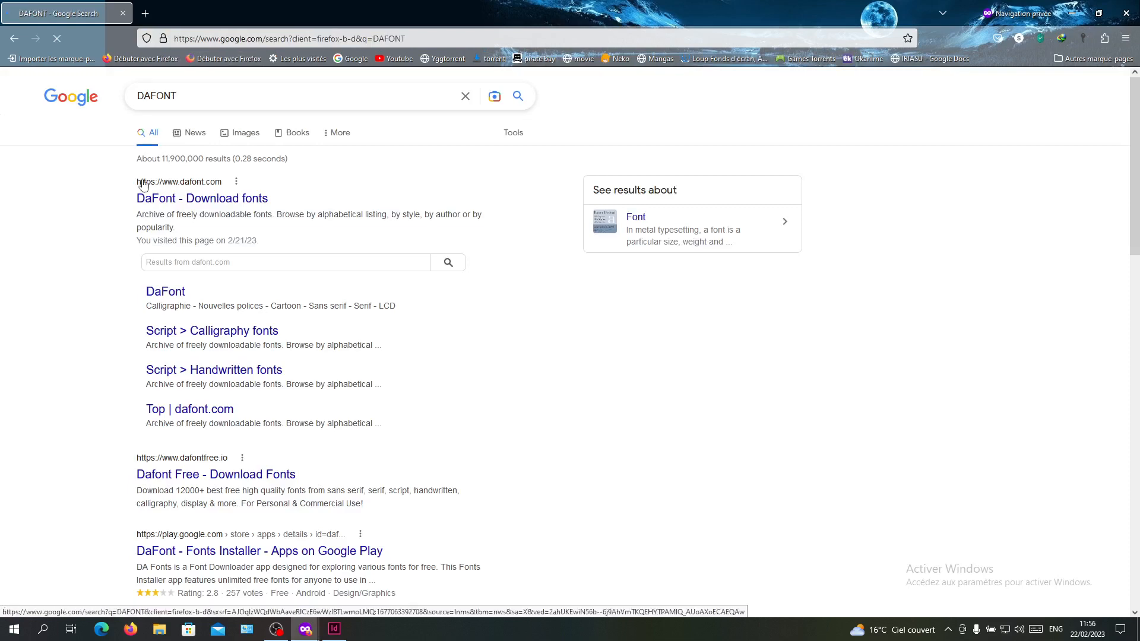
{"action": "left_click", "coordinate": [145, 197]}
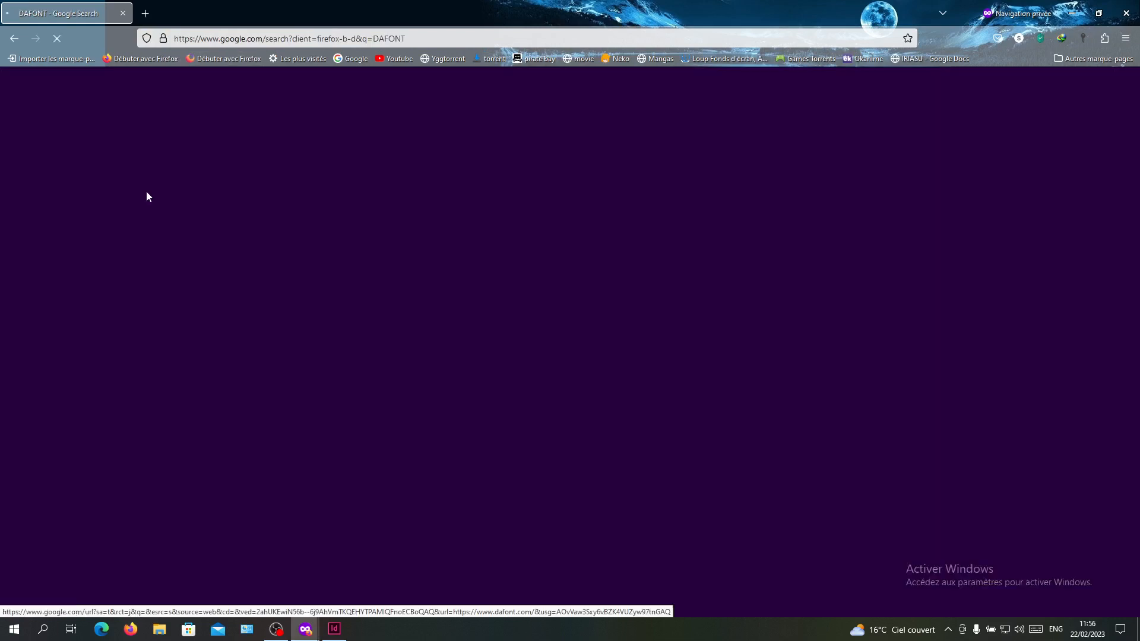
- Look through DaFont's recently added fonts, open the Smack Boom font page and examine its preview images and character set
{"action": "scroll", "coordinate": [323, 356], "scroll_direction": "down", "scroll_amount": 4}
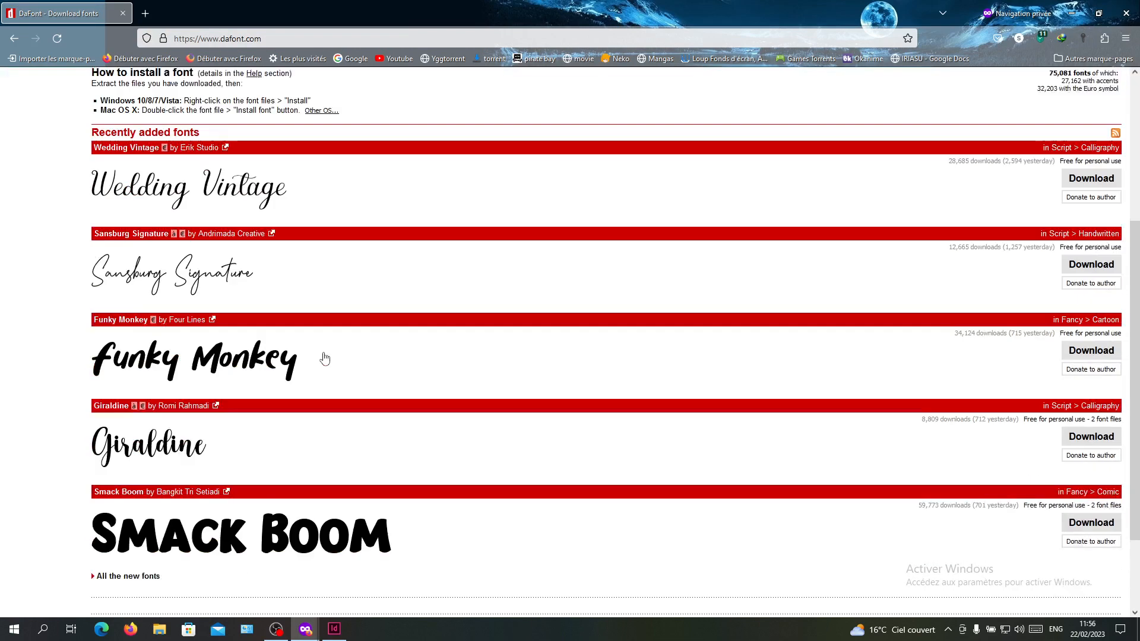
{"action": "scroll", "coordinate": [368, 398], "scroll_direction": "down", "scroll_amount": 3}
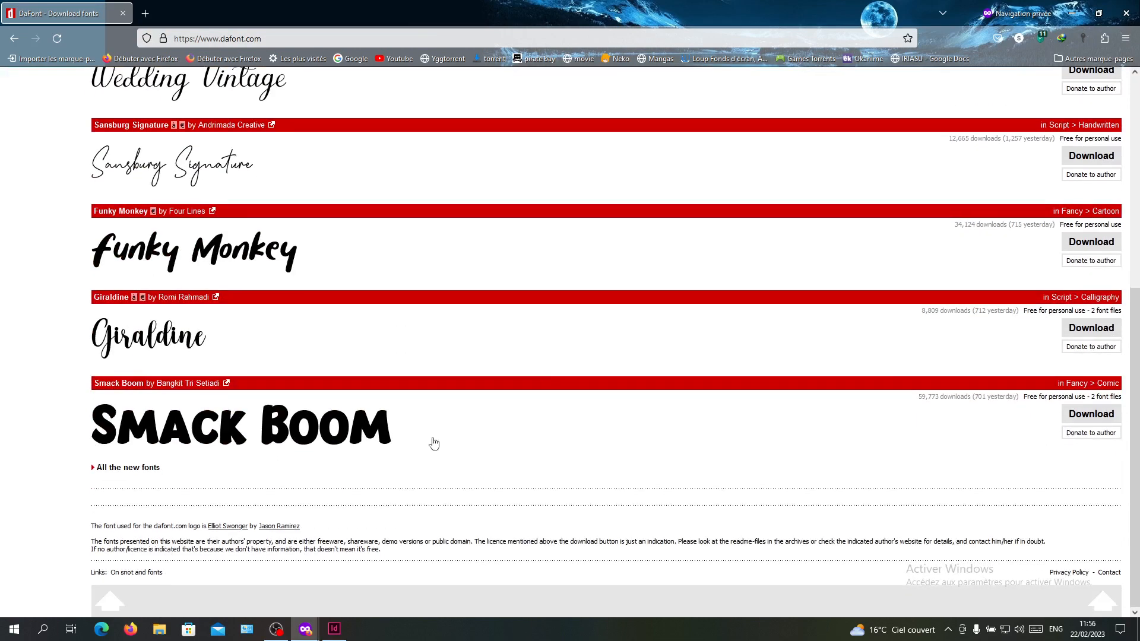
{"action": "left_click", "coordinate": [187, 427]}
{"action": "scroll", "coordinate": [315, 385], "scroll_direction": "down", "scroll_amount": 15}
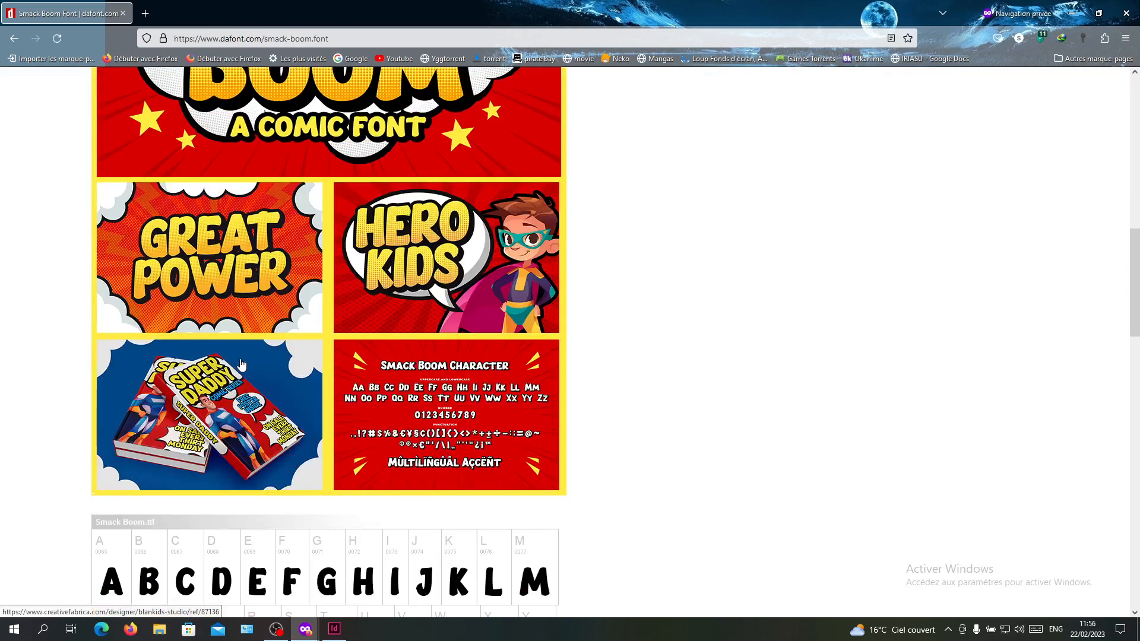
{"action": "scroll", "coordinate": [174, 331], "scroll_direction": "down", "scroll_amount": 14}
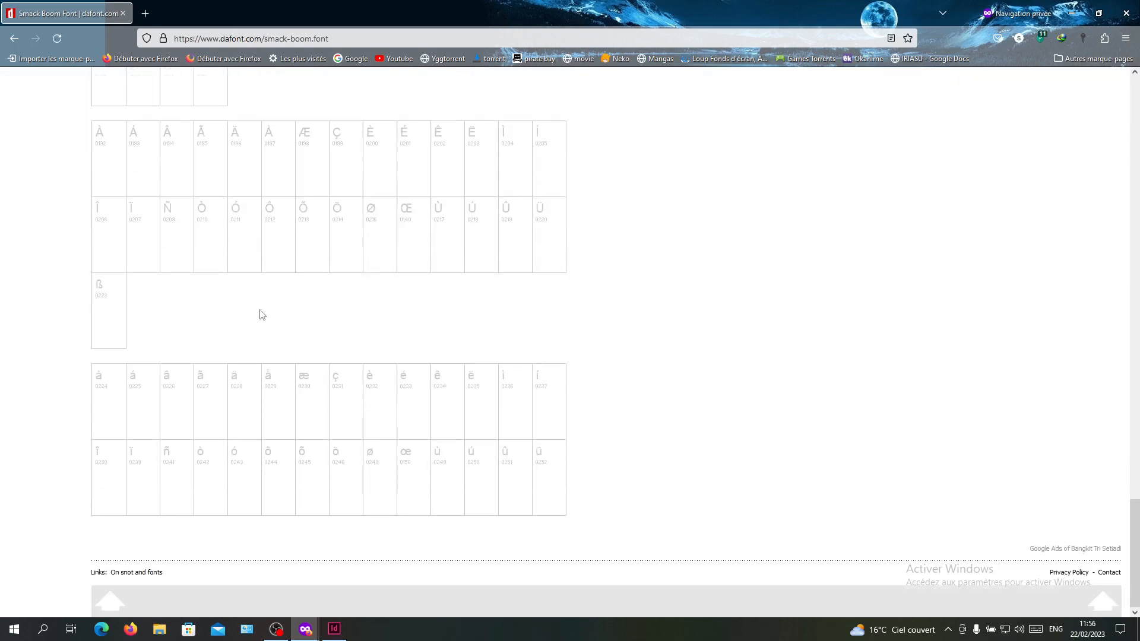
{"action": "scroll", "coordinate": [260, 313], "scroll_direction": "up", "scroll_amount": 20}
{"action": "scroll", "coordinate": [308, 246], "scroll_direction": "up", "scroll_amount": 10}
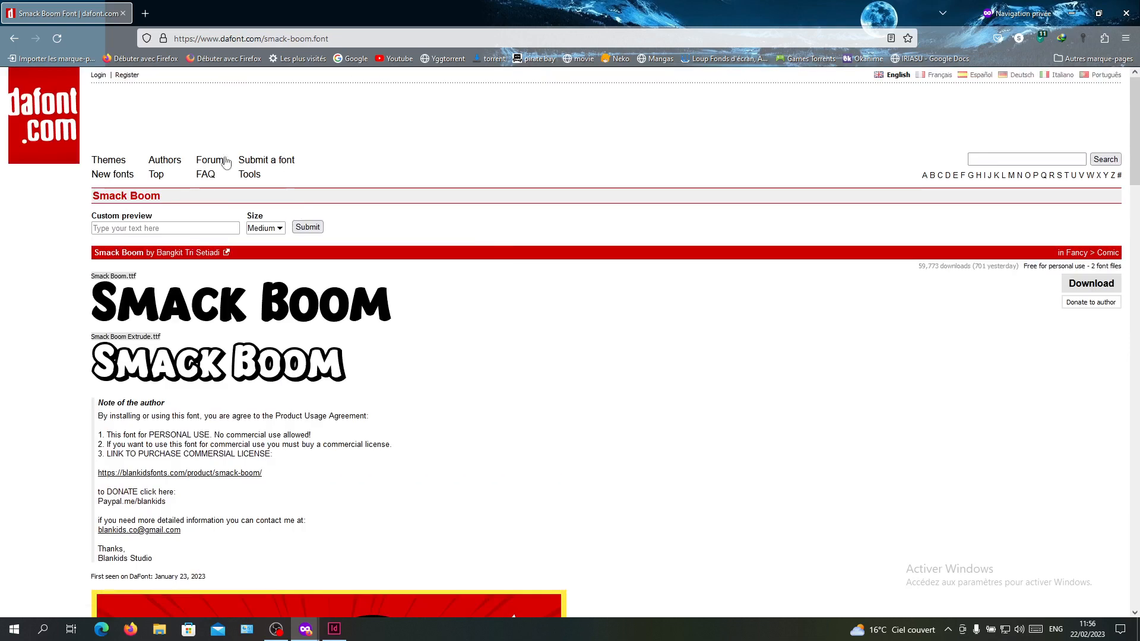
- Go back to DaFont's home page and switch to the InDesign document
{"action": "left_click", "coordinate": [25, 33]}
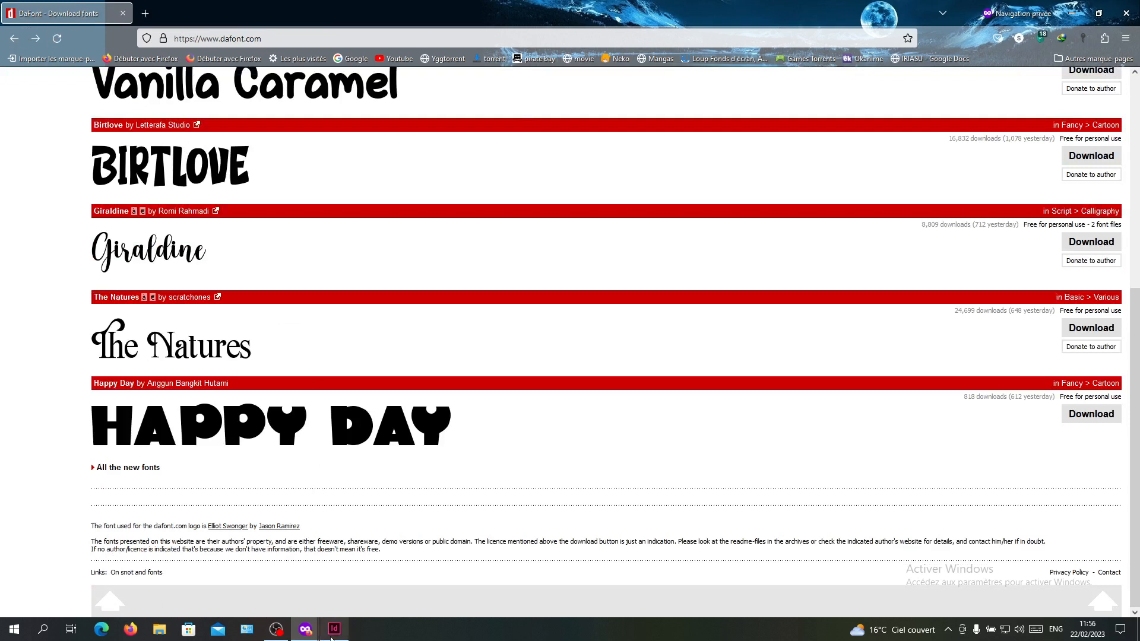
{"action": "left_click", "coordinate": [333, 629]}
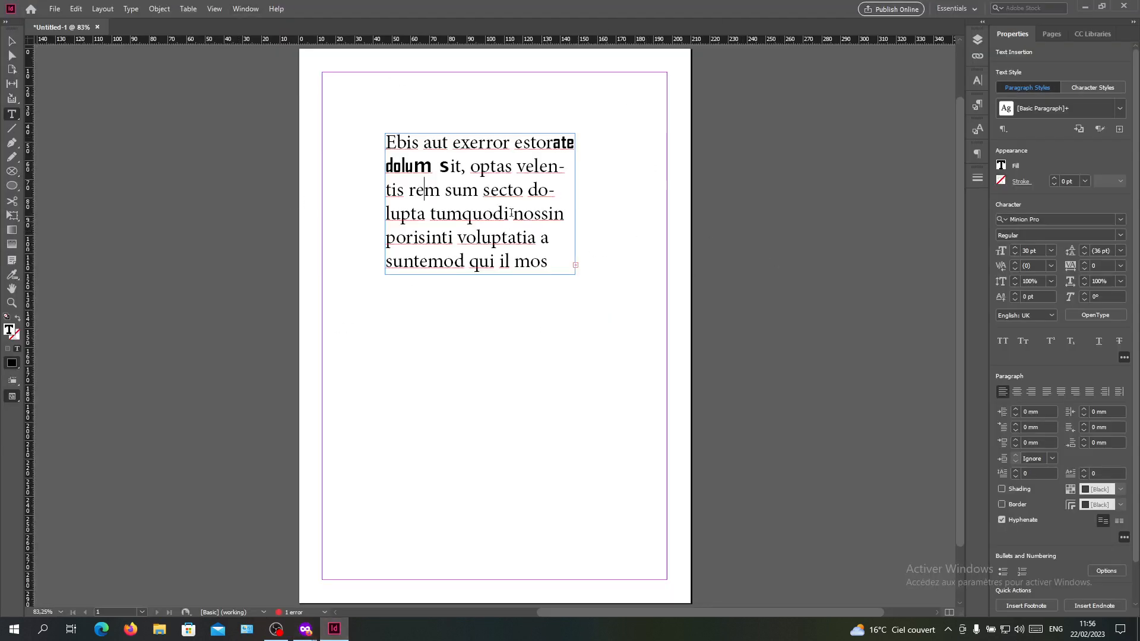